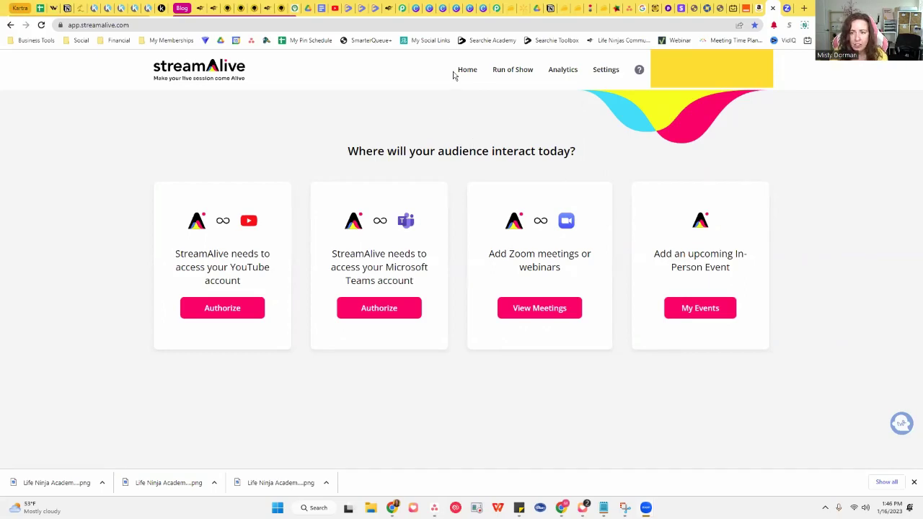
Step: Open the [LNA] Monthly Results Injection run of show template and review its uploaded slide PDFs and sequence of slides and interactions
click(513, 70)
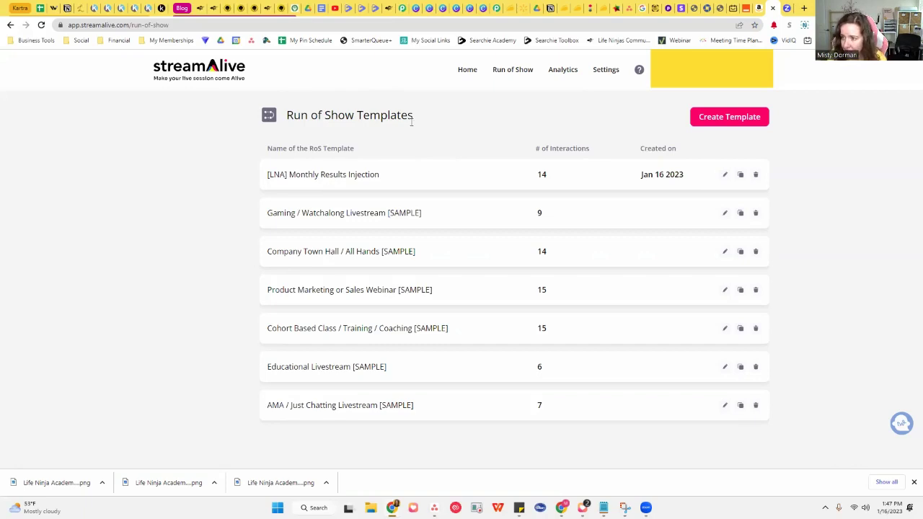
click(725, 176)
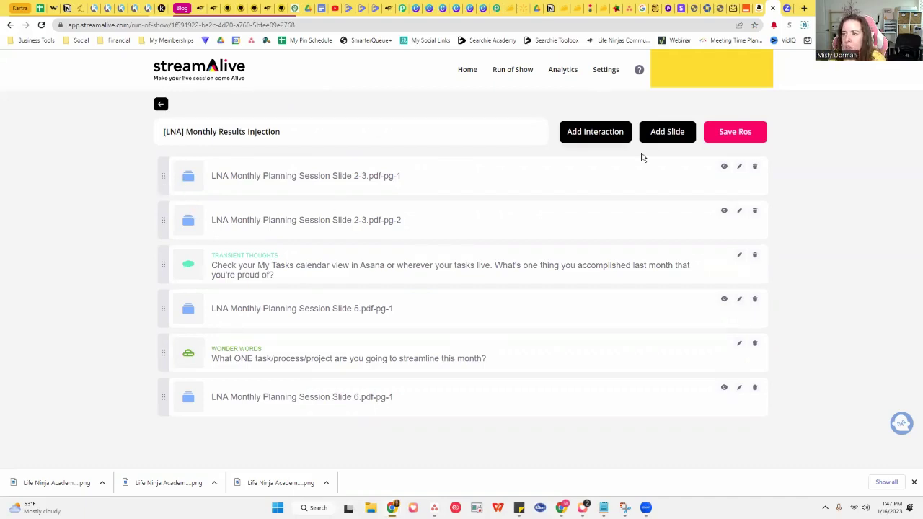
click(662, 134)
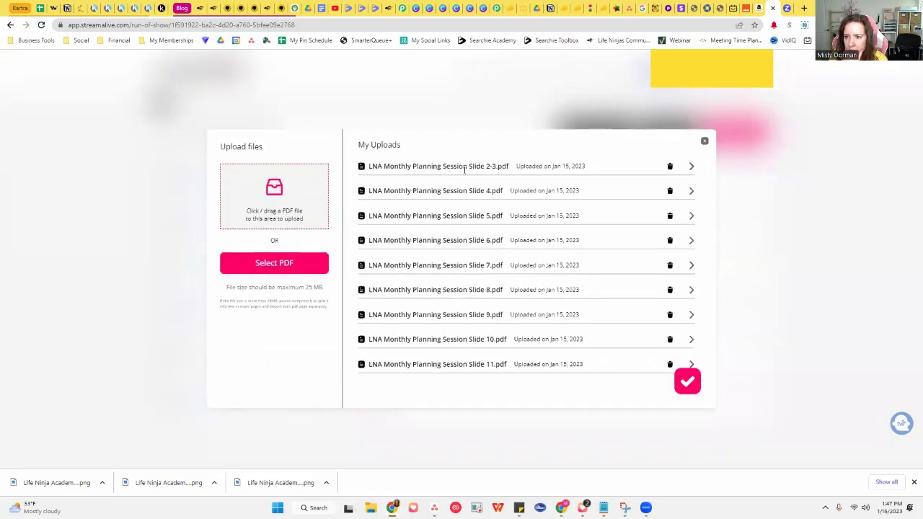
click(691, 167)
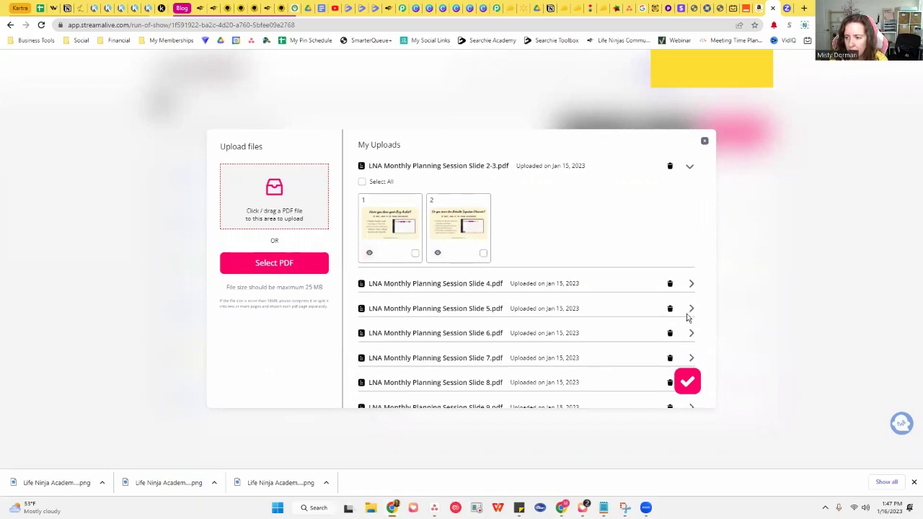
click(704, 141)
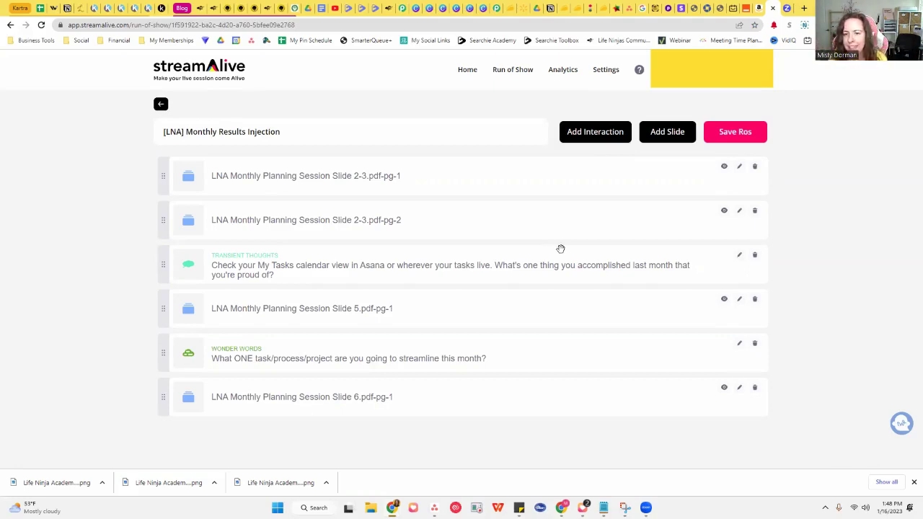
scroll(558, 248, down, 1)
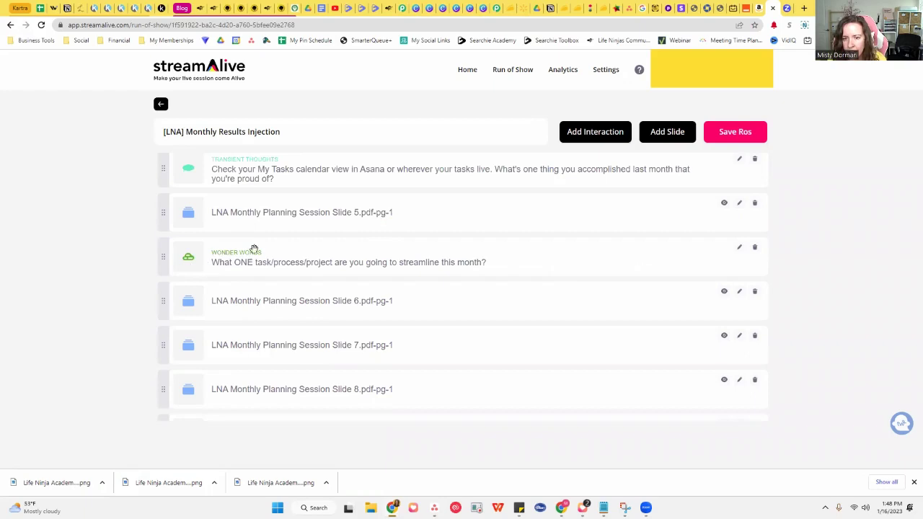
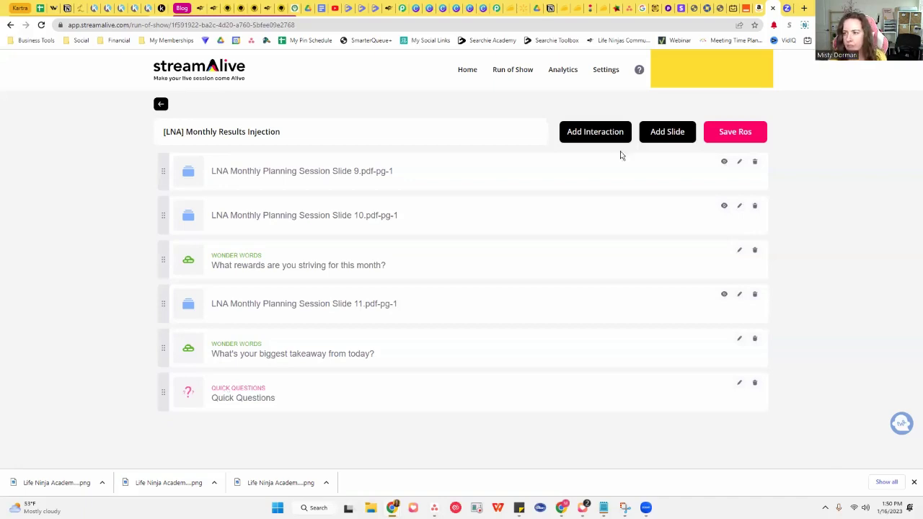
scroll(319, 306, up, 5)
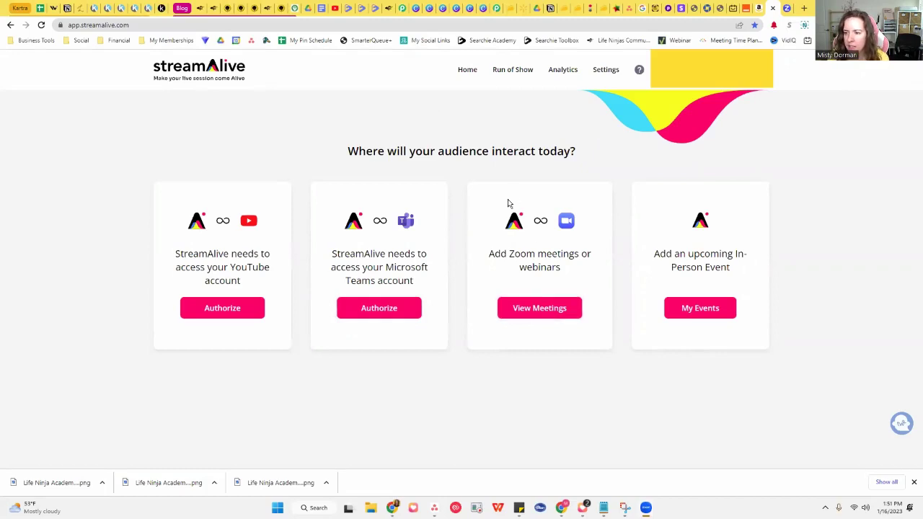
Step: Start adding a Zoom meeting titled "Test" and paste in the Zoom participant link with its embedded passcode
click(502, 302)
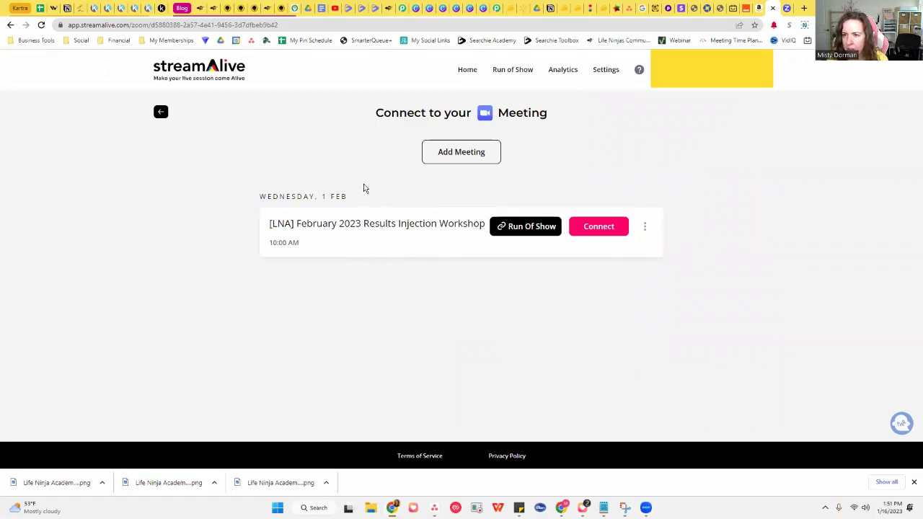
click(453, 150)
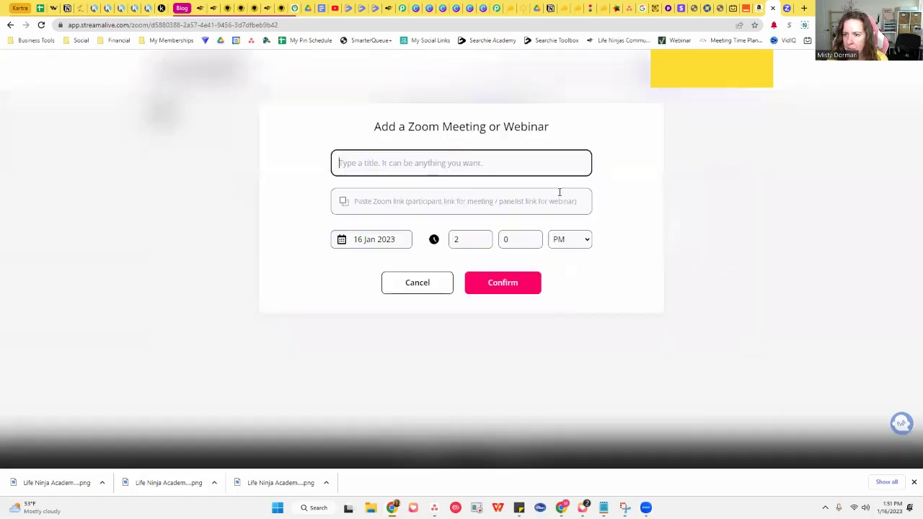
text(Test)
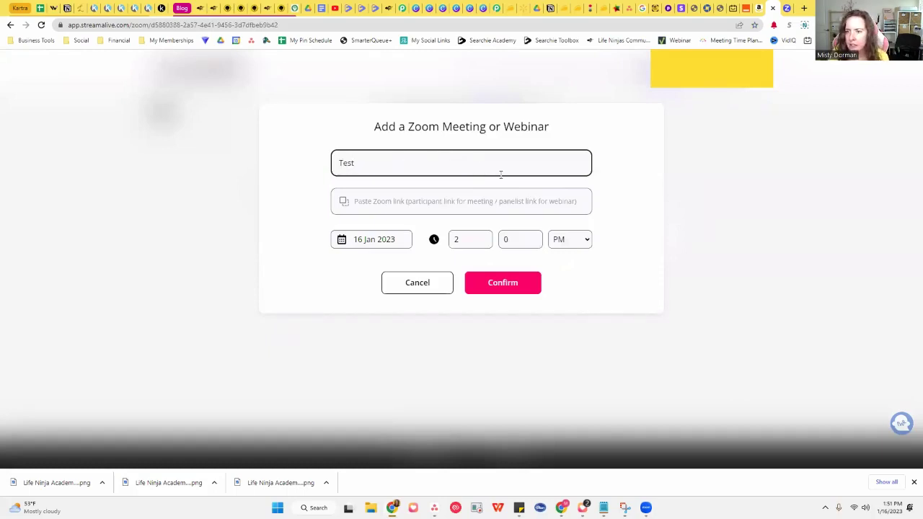
click(373, 209)
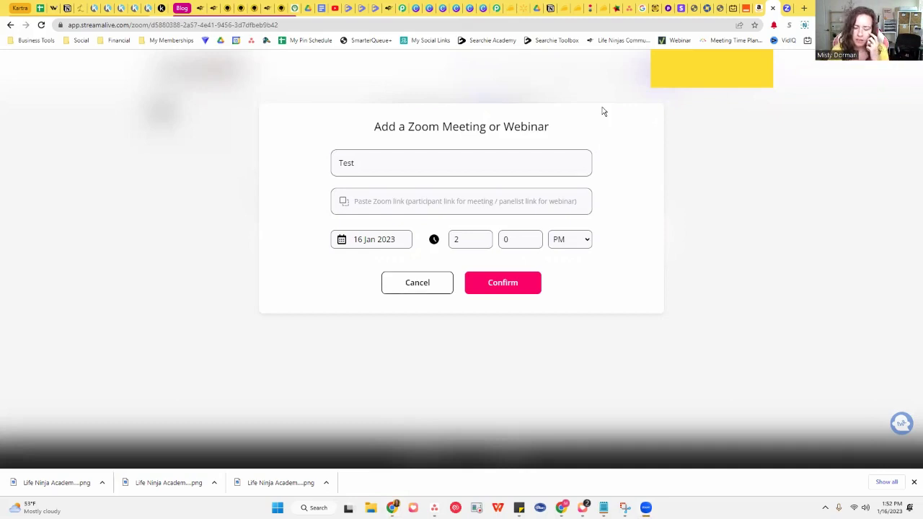
click(408, 205)
key(ctrl+v)
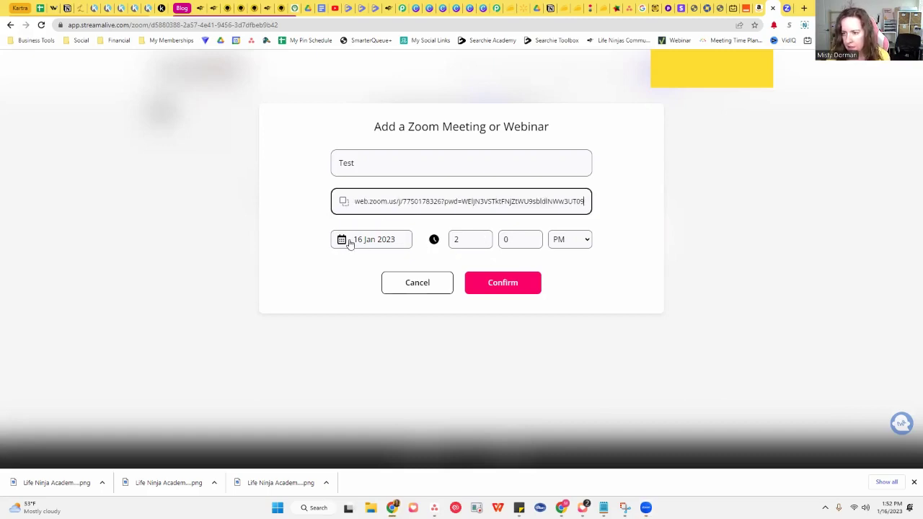
Step: Set the Test meeting's start time to 1:52 PM and confirm adding the meeting
click(476, 239)
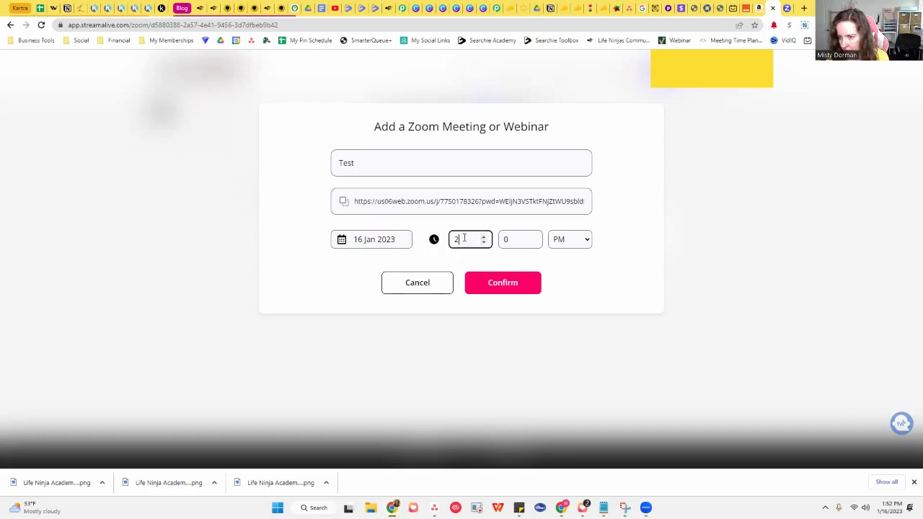
double_click(447, 240)
text(1)
click(501, 240)
double_click(502, 240)
text(50)
click(511, 288)
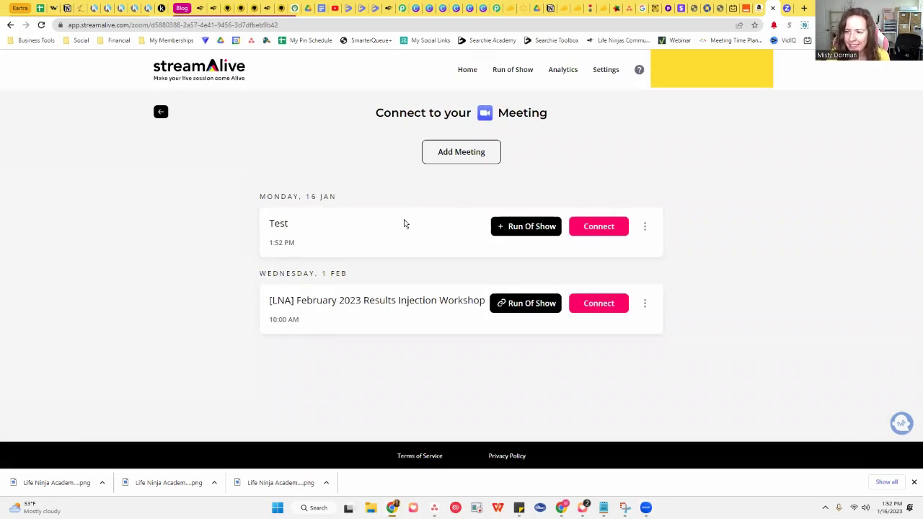
Step: Link the [LNA] Monthly Results Injection run of show template to the Test meeting, reviewing its interactions before saving
click(519, 228)
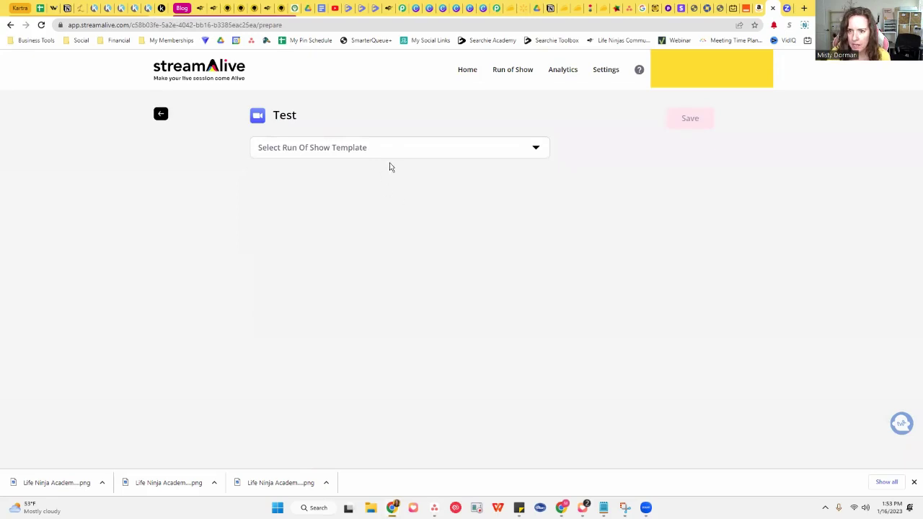
click(394, 149)
click(306, 187)
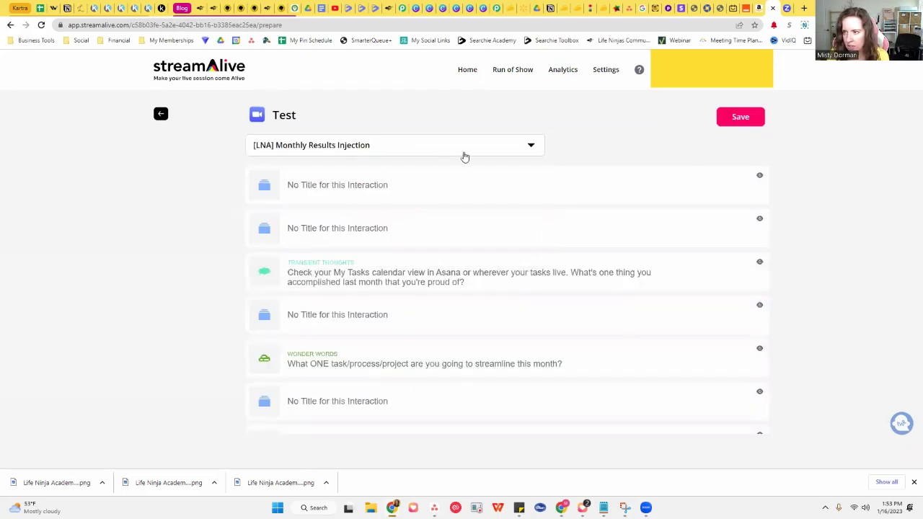
scroll(496, 209, down, 2)
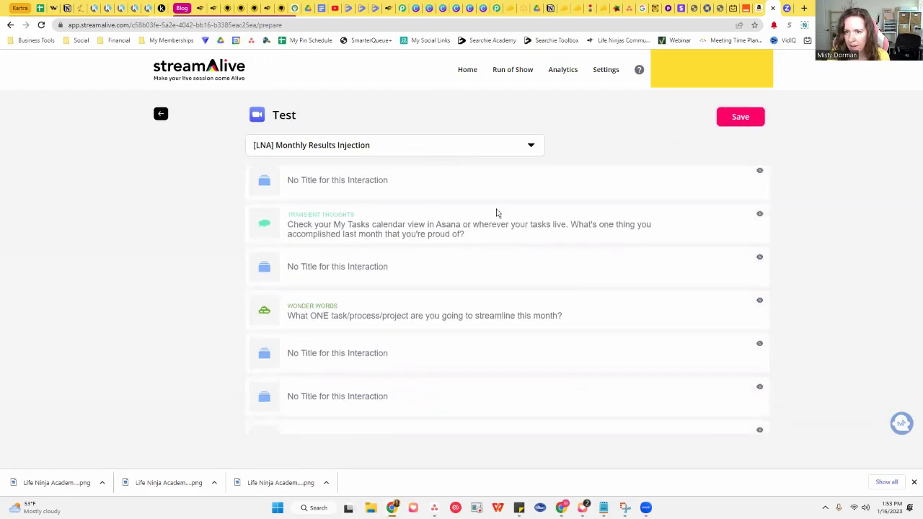
scroll(496, 213, down, 3)
scroll(496, 213, up, 5)
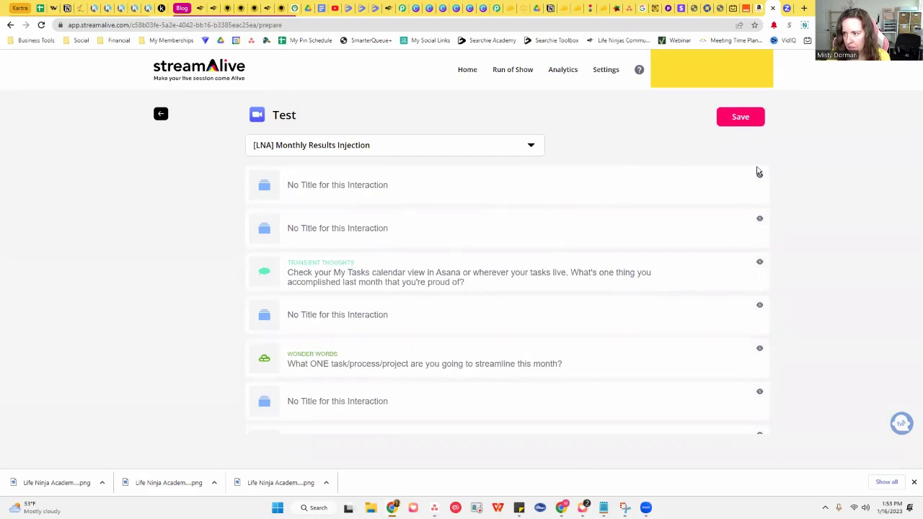
scroll(724, 303, down, 3)
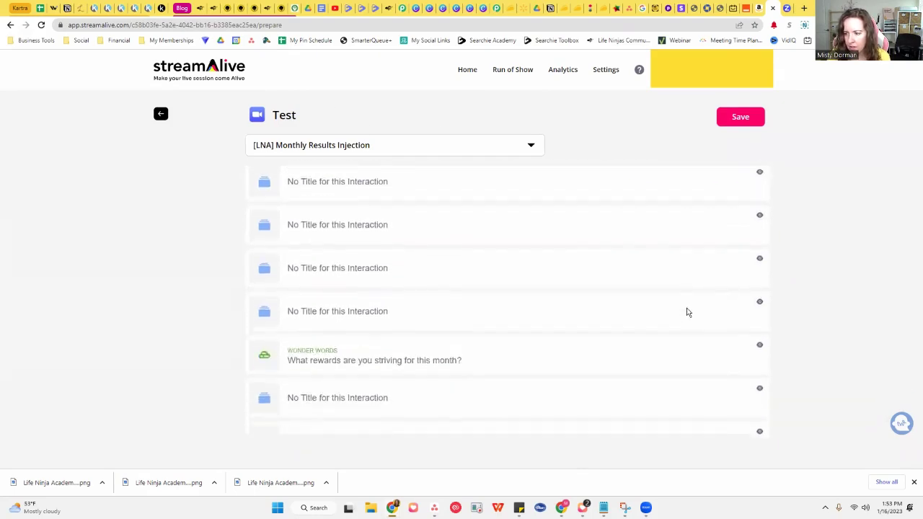
scroll(685, 317, up, 3)
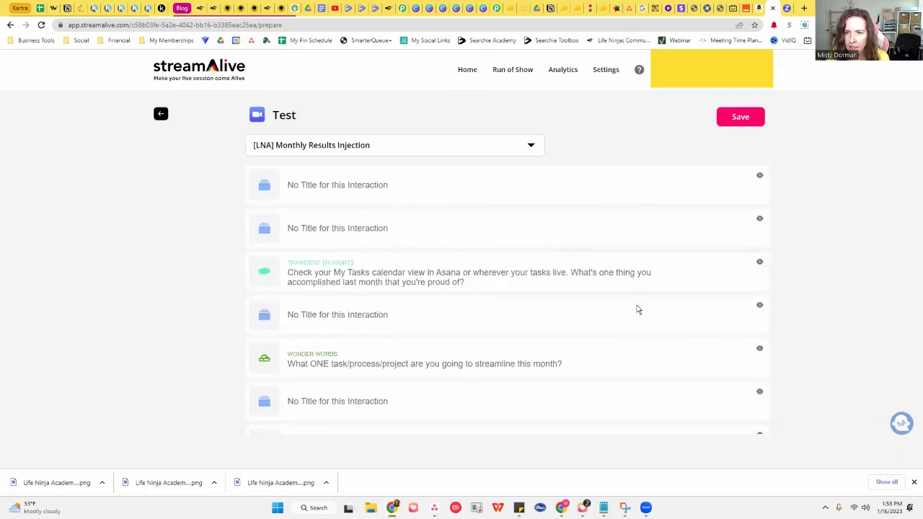
click(739, 118)
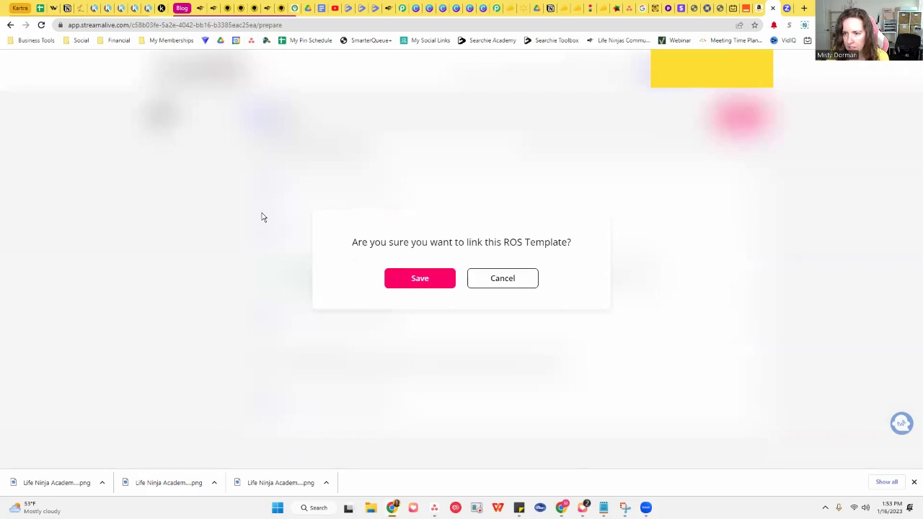
click(416, 279)
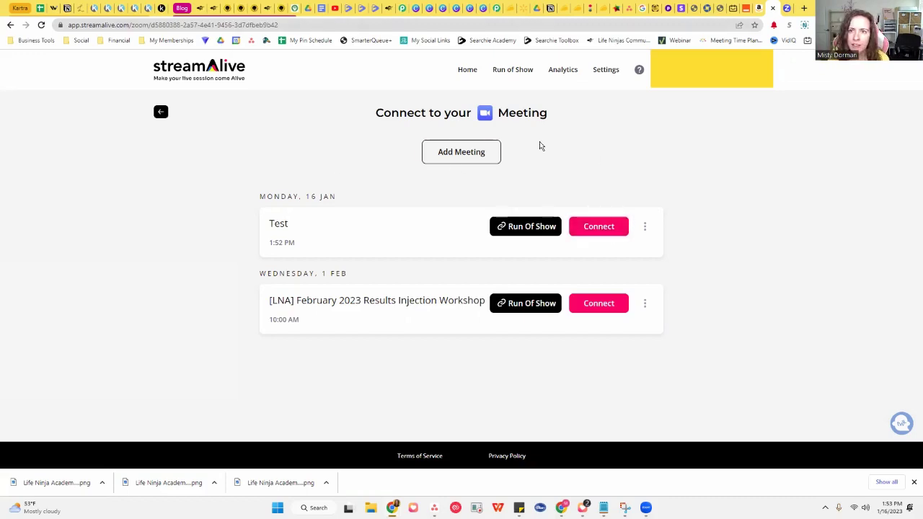
Step: Connect to the Test Zoom meeting and start its run of show
click(589, 228)
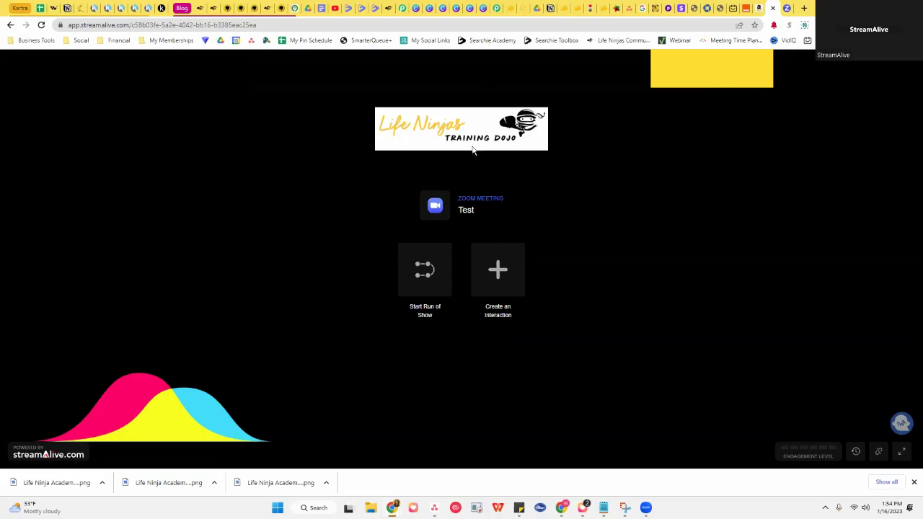
click(425, 271)
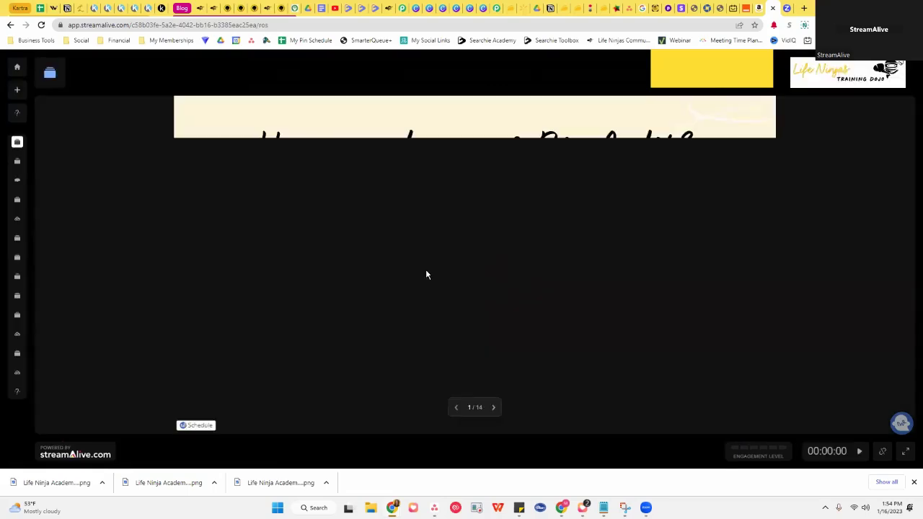